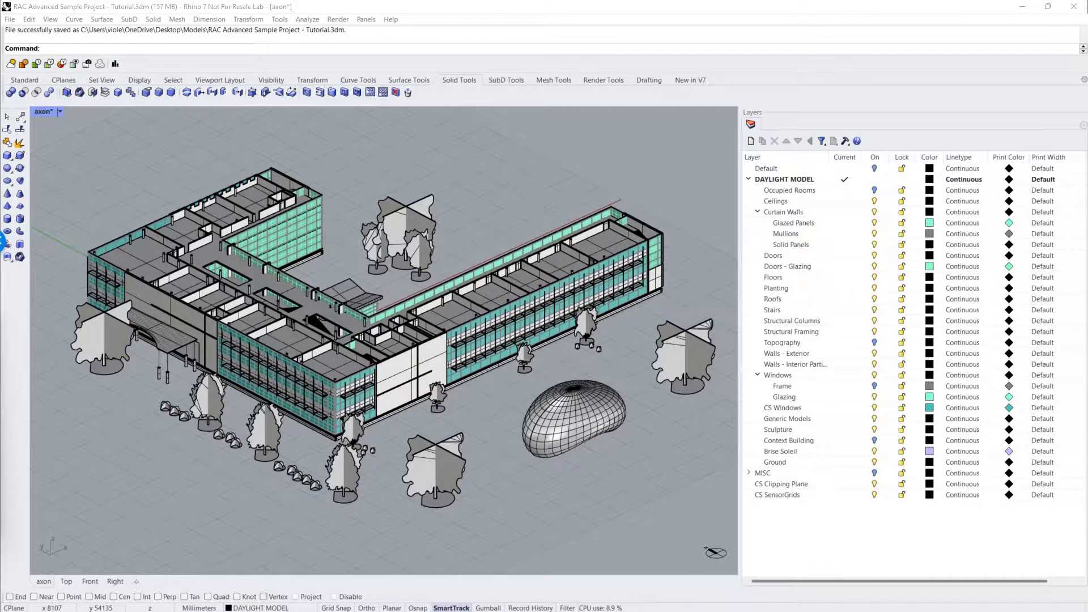
# - Start the View Analysis workflow, dock it beside the Layers panel, and display its material and view tag assignments
pyautogui.click(78, 66)
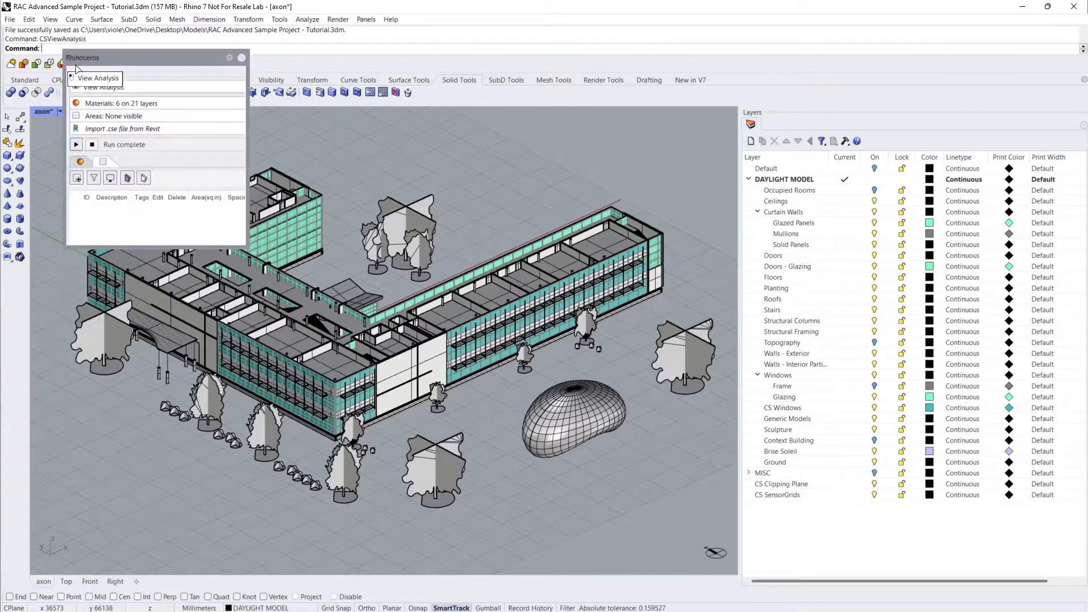
pyautogui.moveTo(102, 74); pyautogui.dragTo(748, 126)
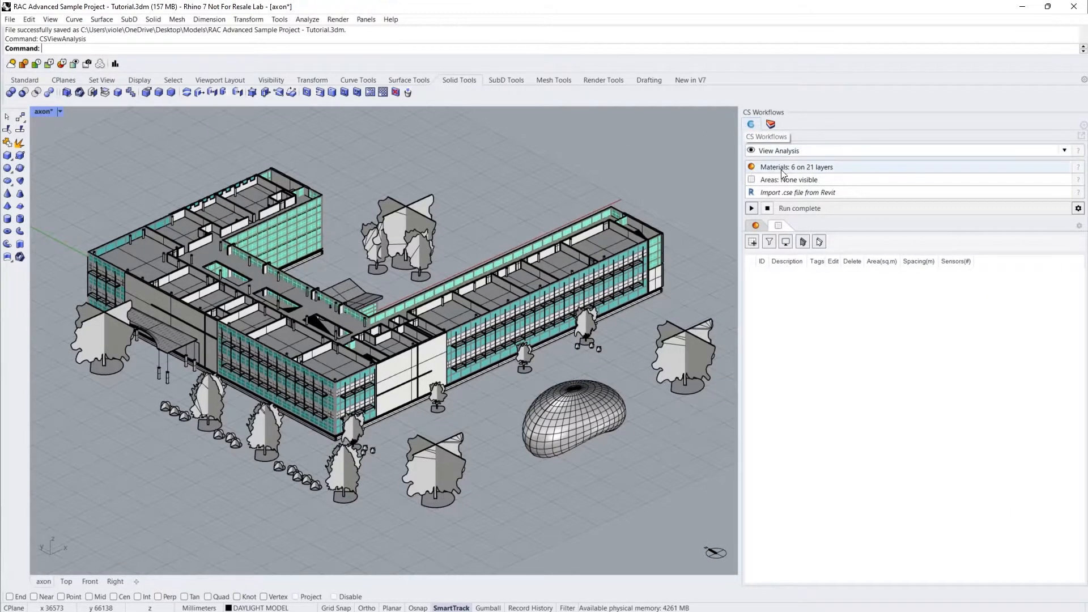
pyautogui.click(825, 168)
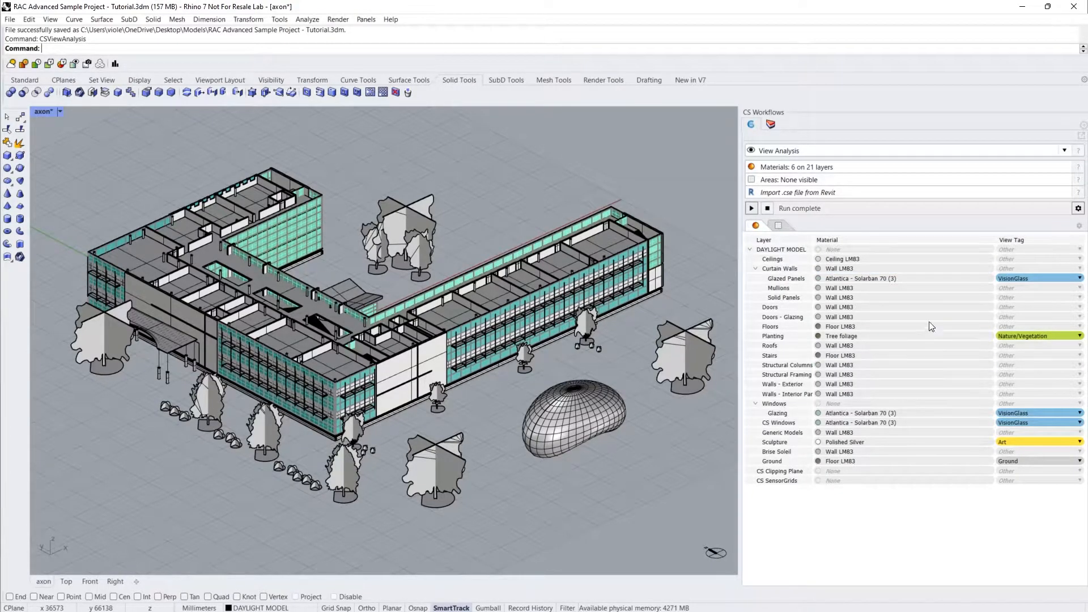
# - Tag the curtain wall Glazed Panels layer as Exterior Vision Glass and the Sculpture layer as Art
pyautogui.click(1024, 278)
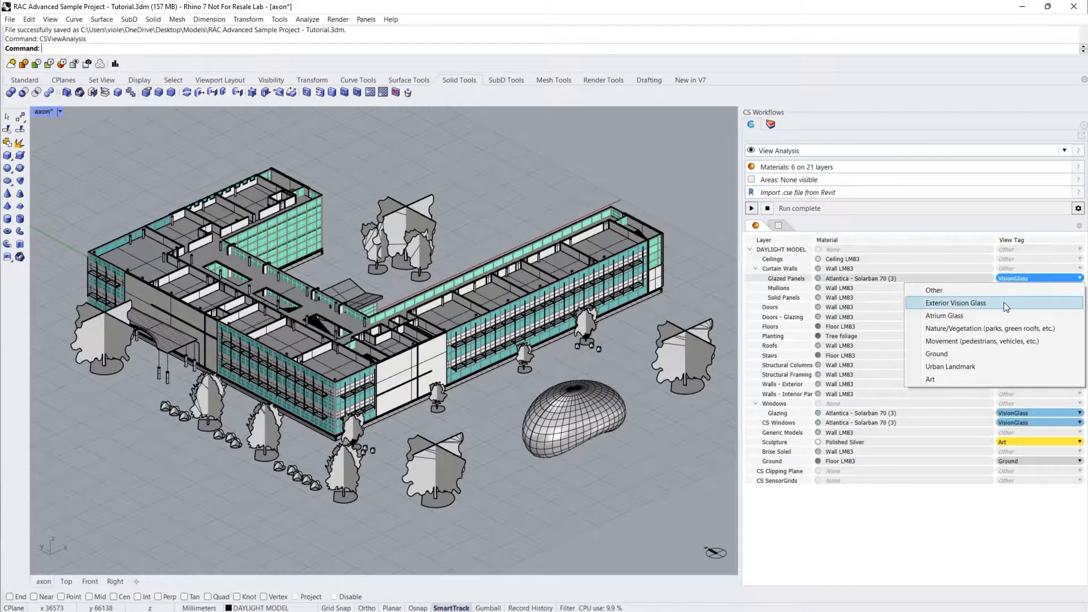
pyautogui.click(1004, 302)
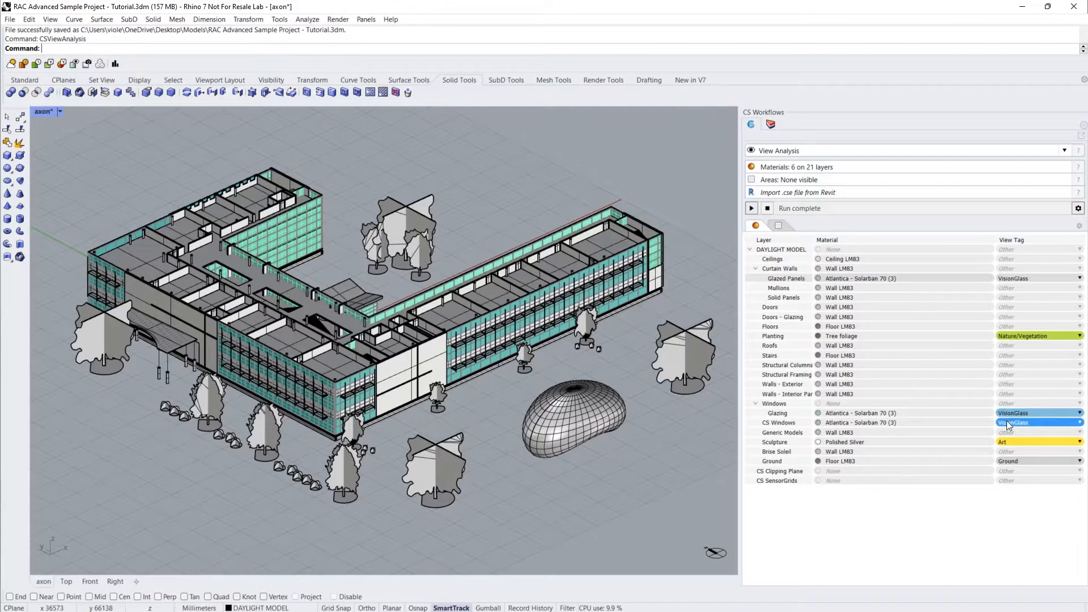
pyautogui.click(909, 541)
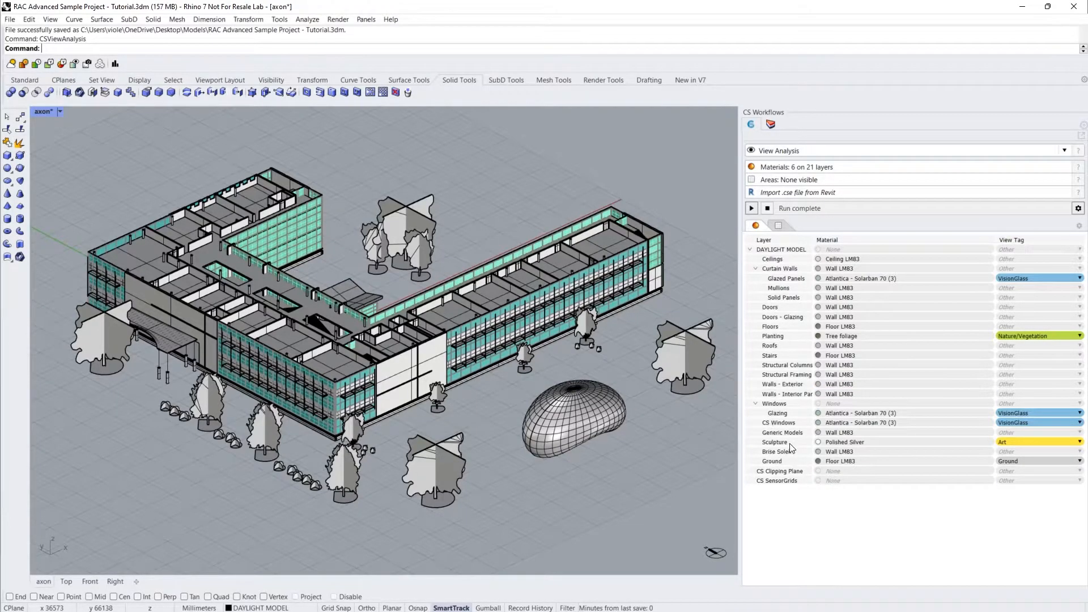
pyautogui.click(989, 445)
pyautogui.click(1015, 442)
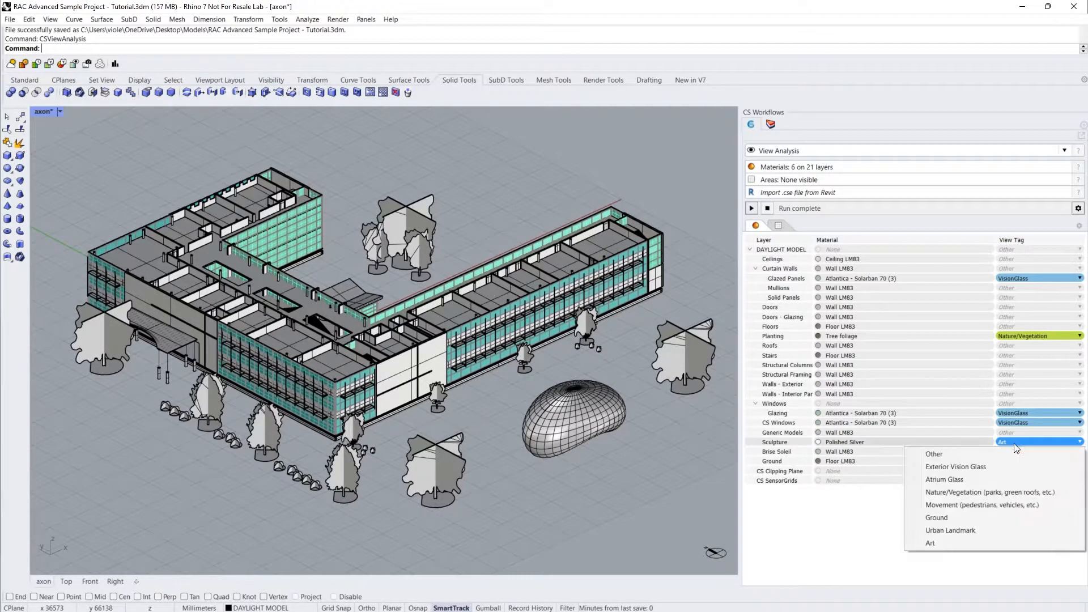
pyautogui.click(943, 542)
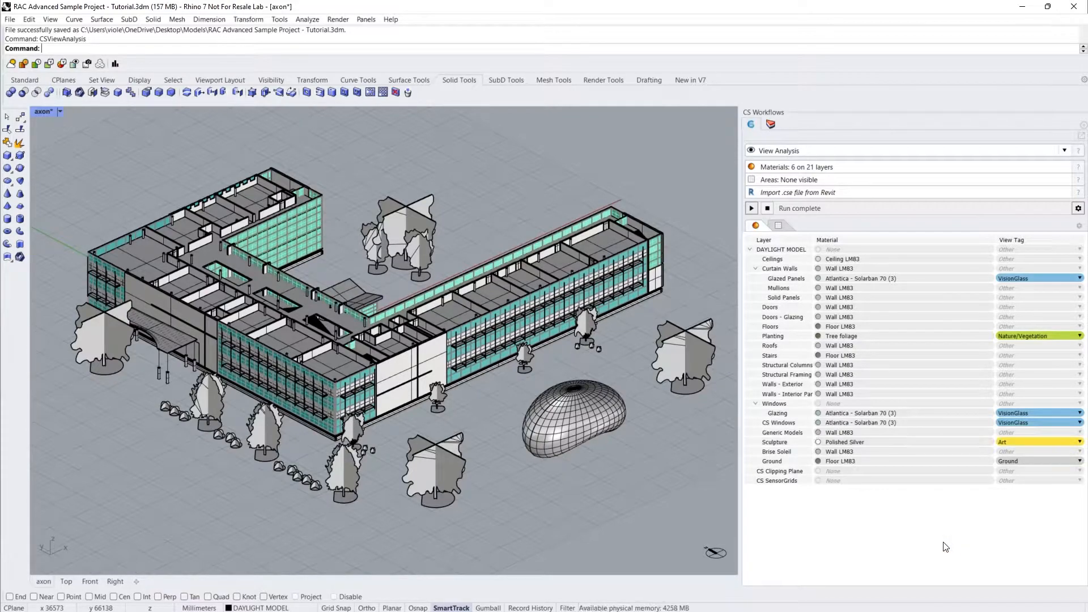
# - Add all surfaces on the CS SensorGrids layer as occupied areas, accepting the default sensor spacing, inset and viewplane offset
pyautogui.click(770, 182)
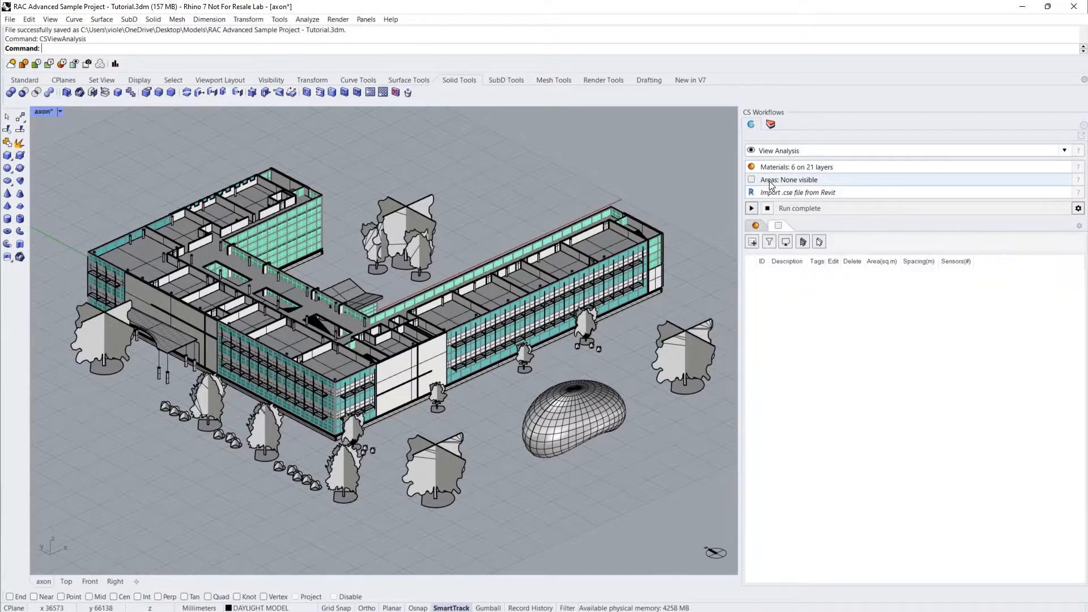
pyautogui.click(753, 243)
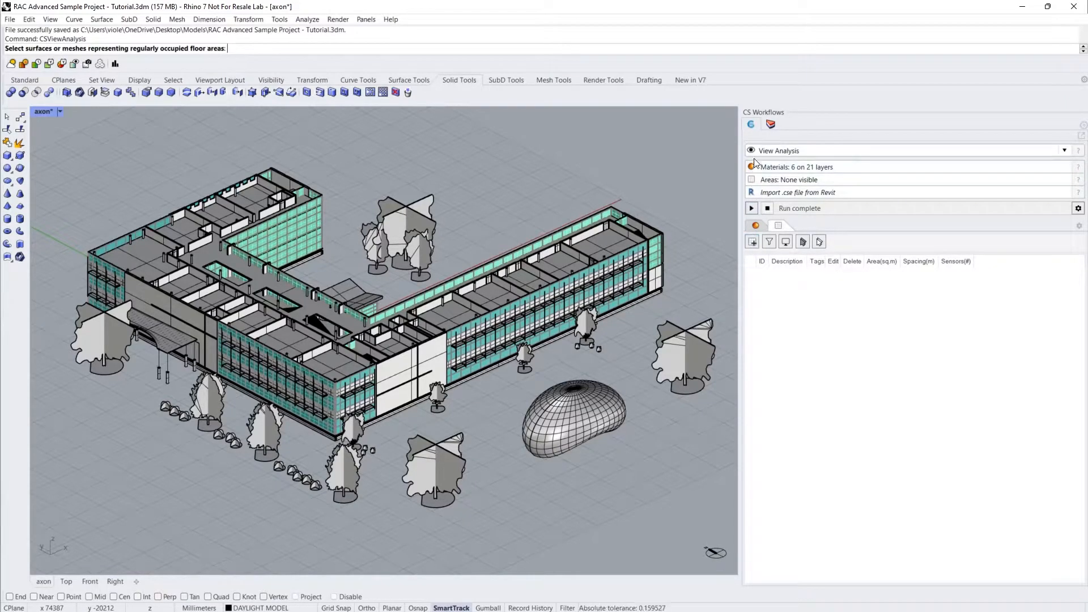
pyautogui.click(768, 125)
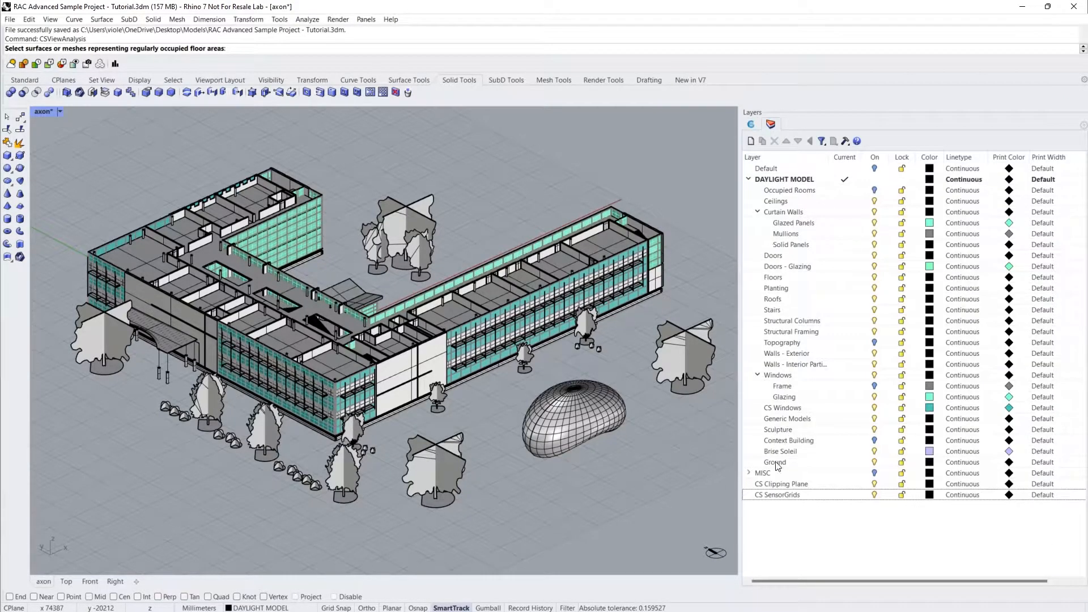
pyautogui.rightClick(773, 494)
pyautogui.click(813, 421)
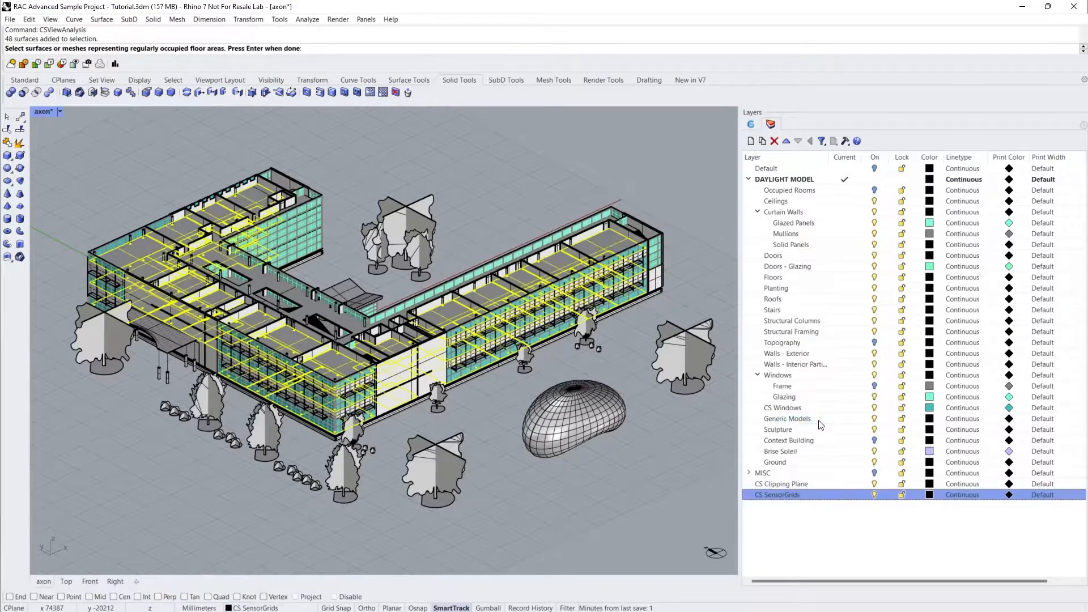
pyautogui.press('Return')
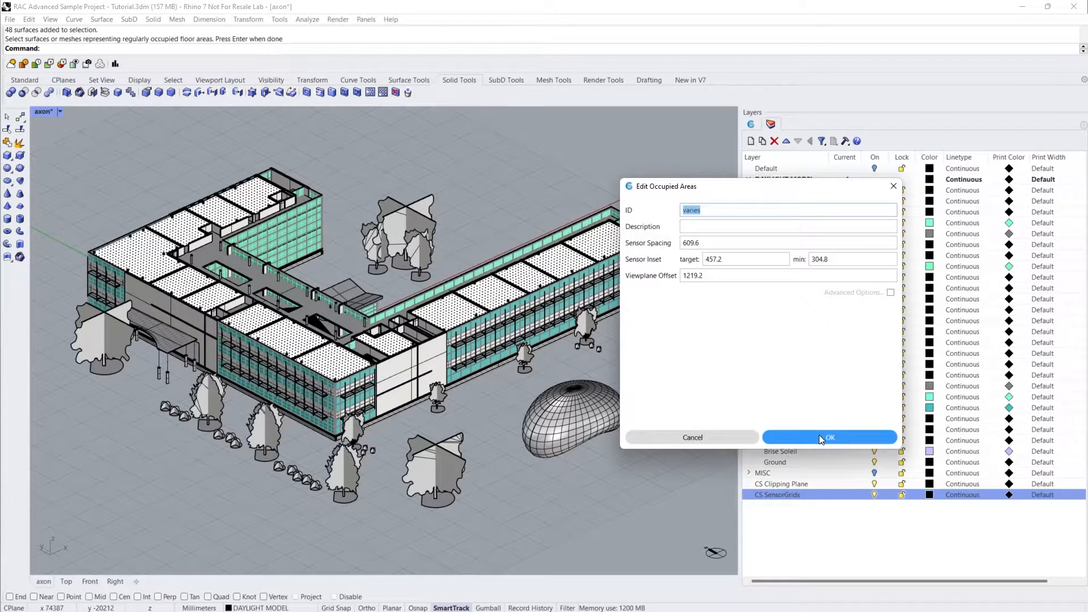
pyautogui.click(820, 438)
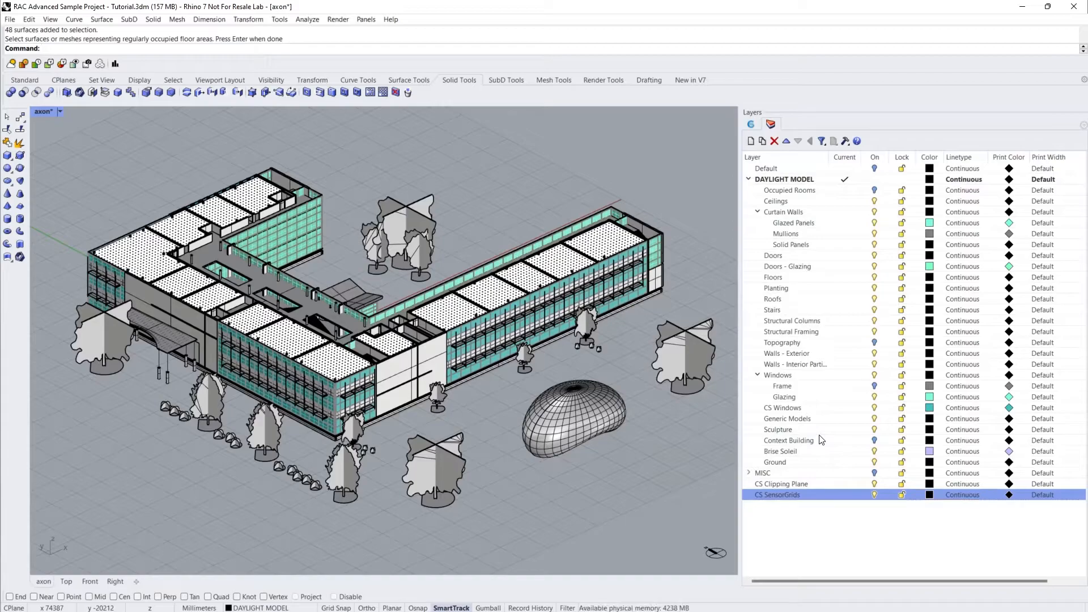
# - Run the view analysis on the occupied areas and dock the results panel beside the workflow panel
pyautogui.click(752, 123)
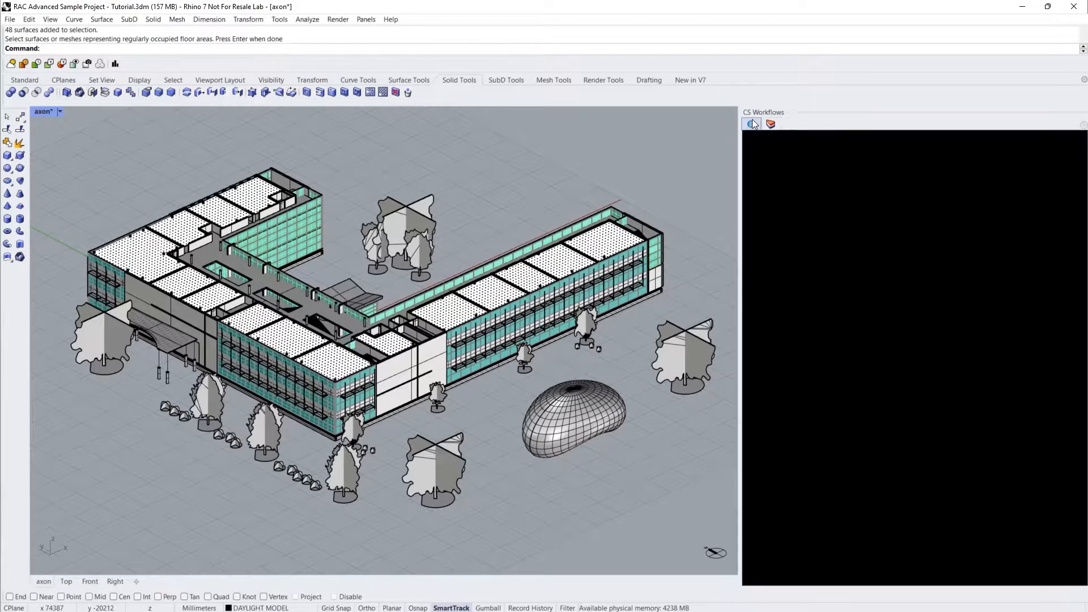
pyautogui.click(752, 208)
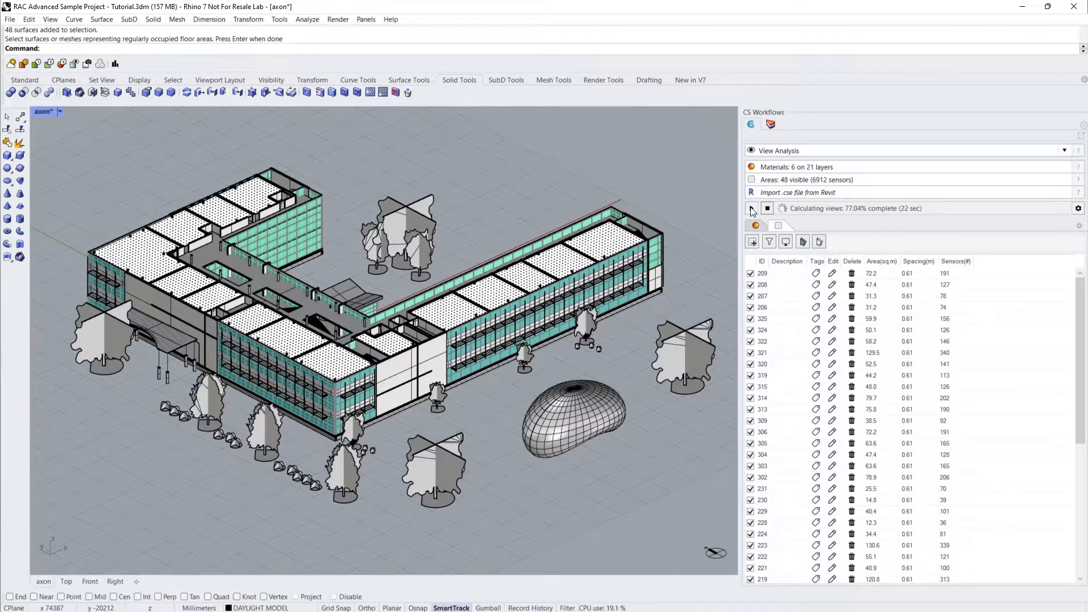
pyautogui.moveTo(756, 216); pyautogui.dragTo(800, 129)
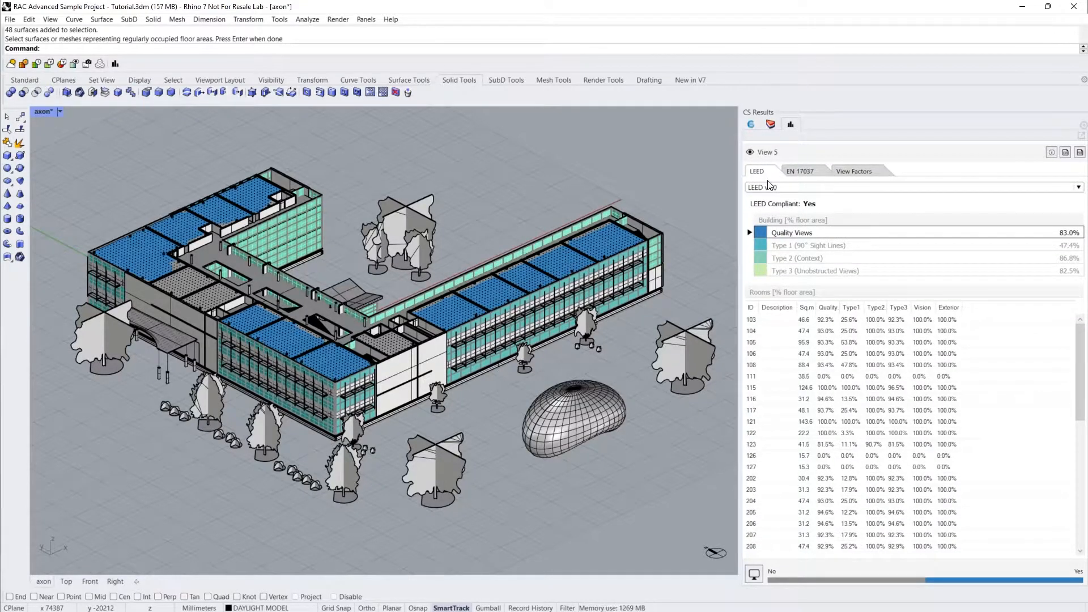
# - Compare the LEED results under version v4.1, returning to LEED v4.0
pyautogui.click(782, 189)
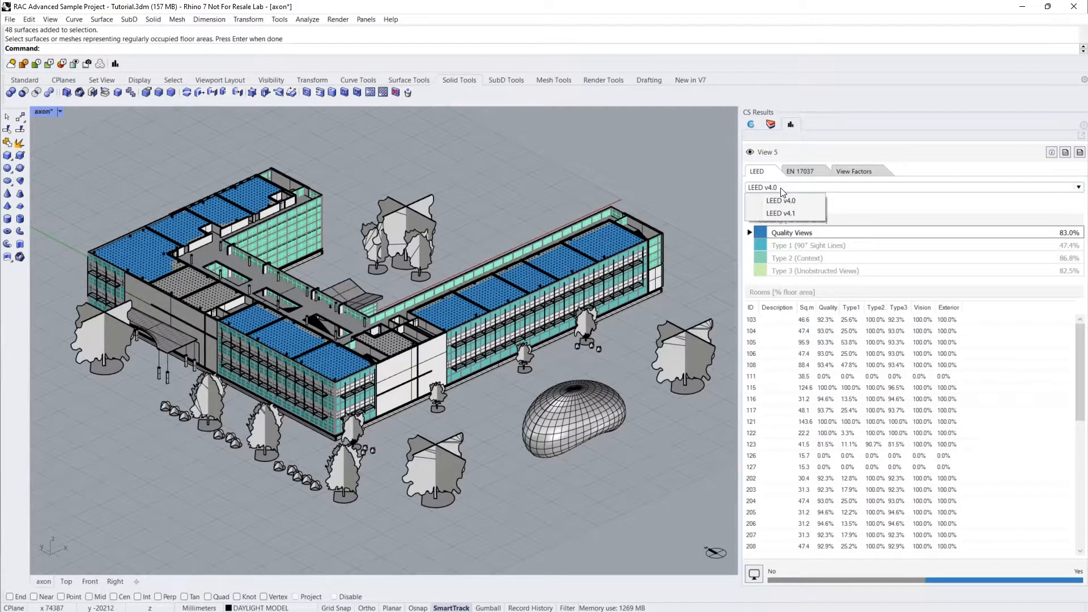
pyautogui.click(802, 214)
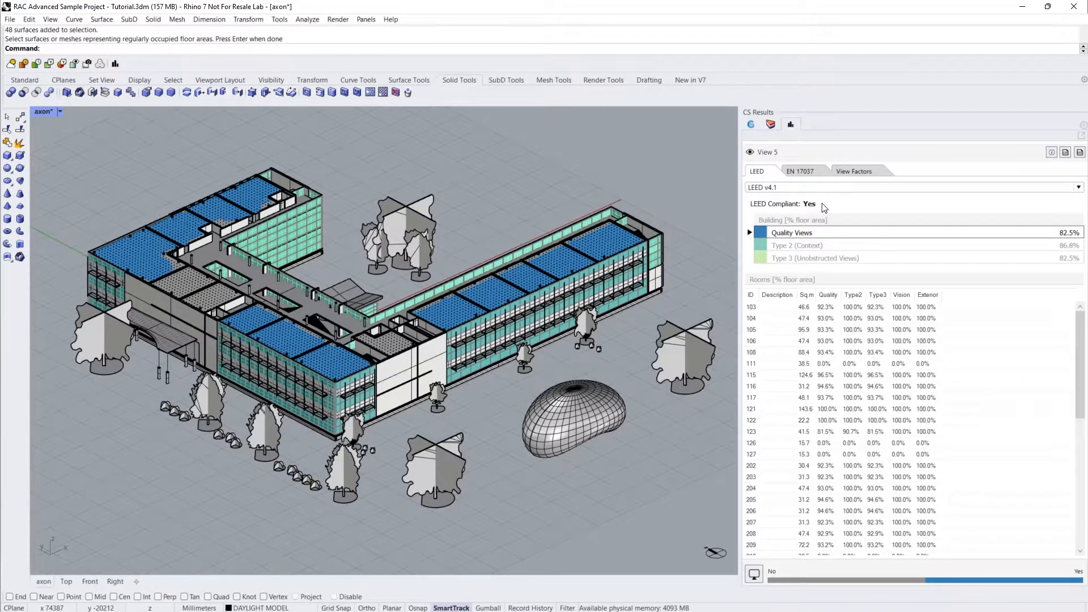
pyautogui.click(820, 187)
pyautogui.click(804, 201)
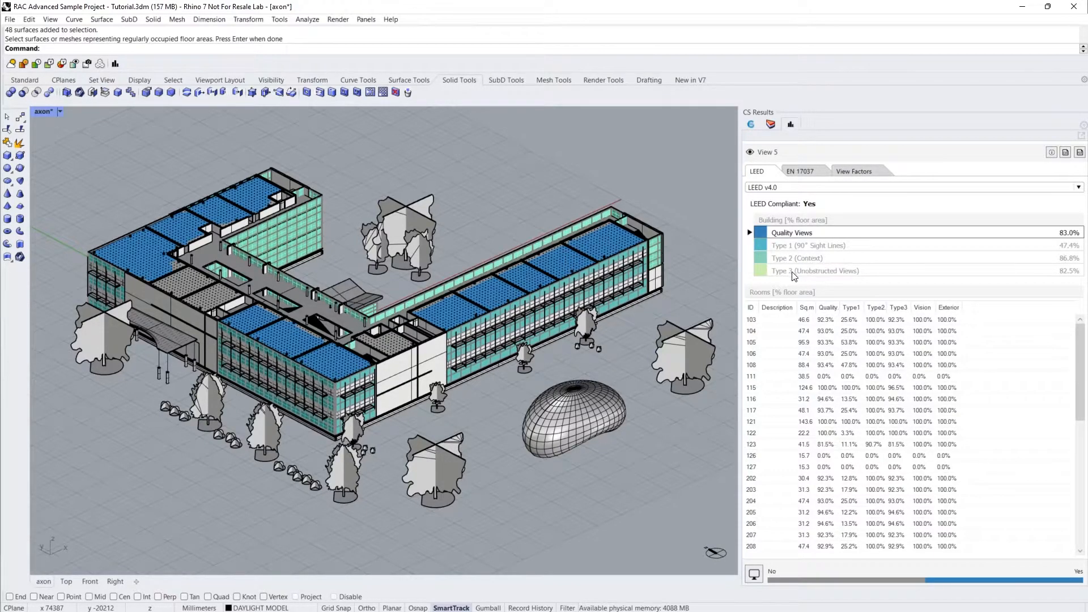
# - Display the Type 3, Type 2, Type 1 and Quality Views results on the floor plan, and highlight room 116 in the table
pyautogui.click(870, 272)
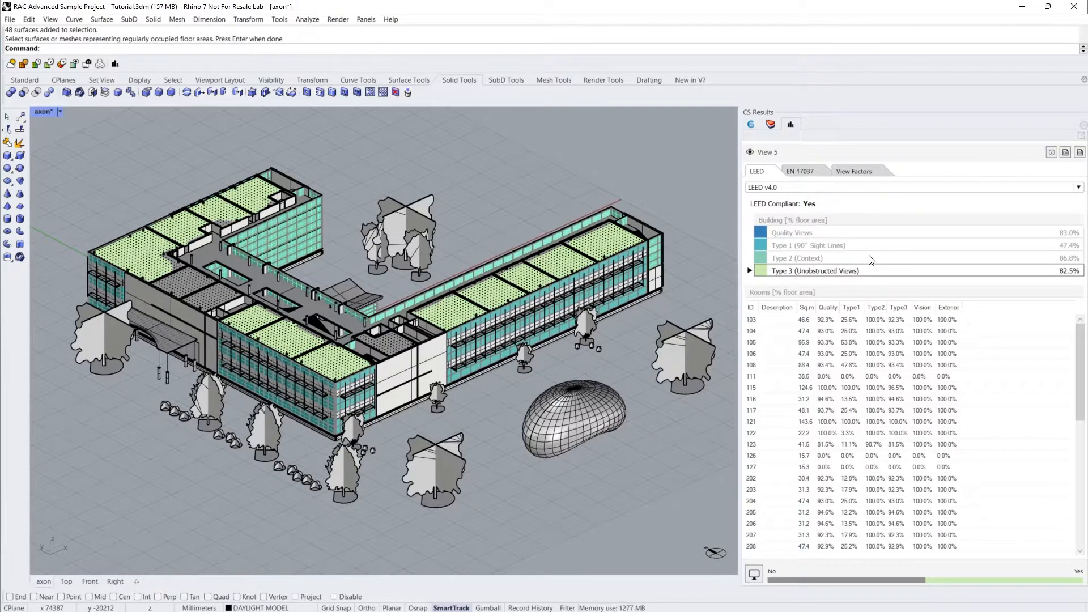
pyautogui.click(873, 256)
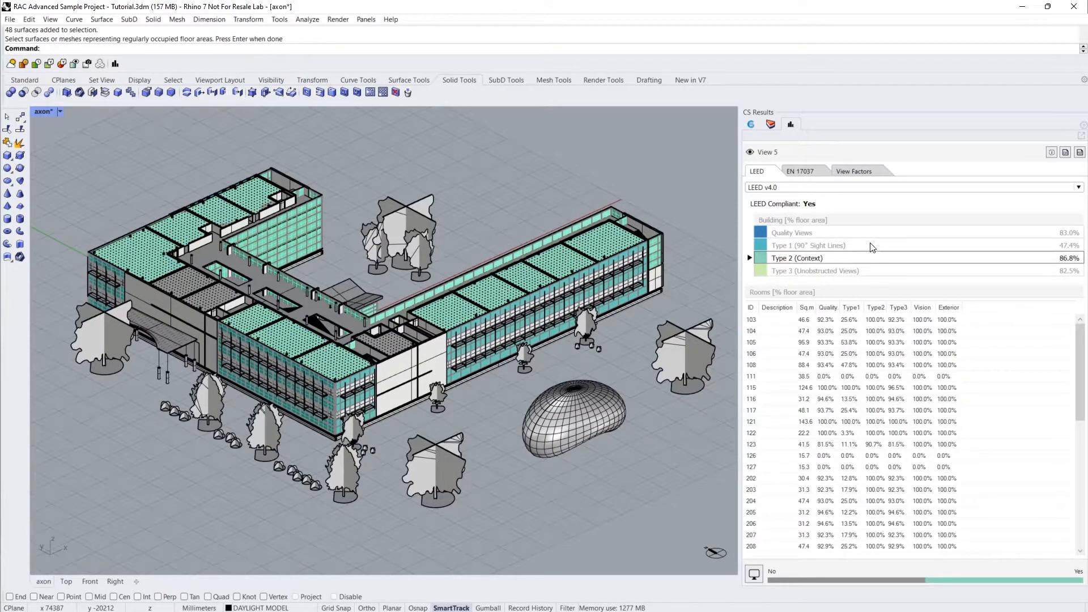
pyautogui.click(873, 245)
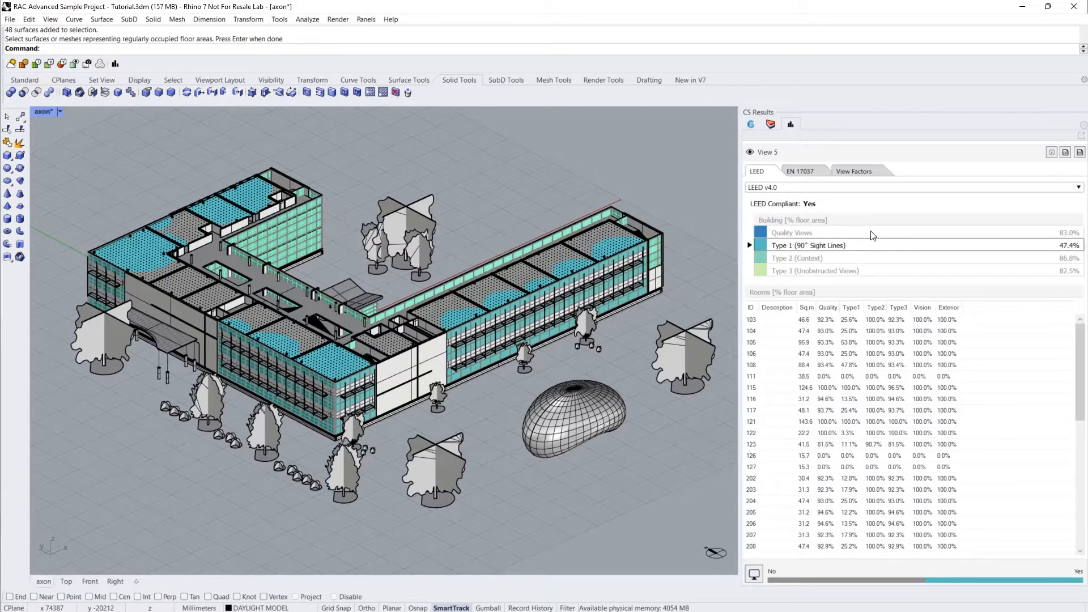
pyautogui.click(873, 234)
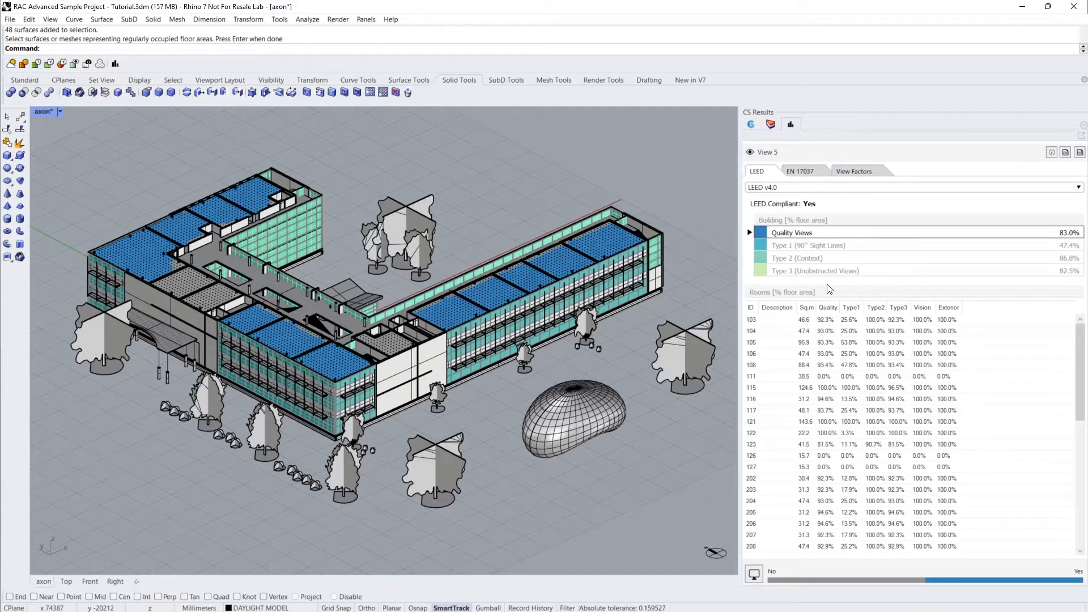
pyautogui.click(771, 405)
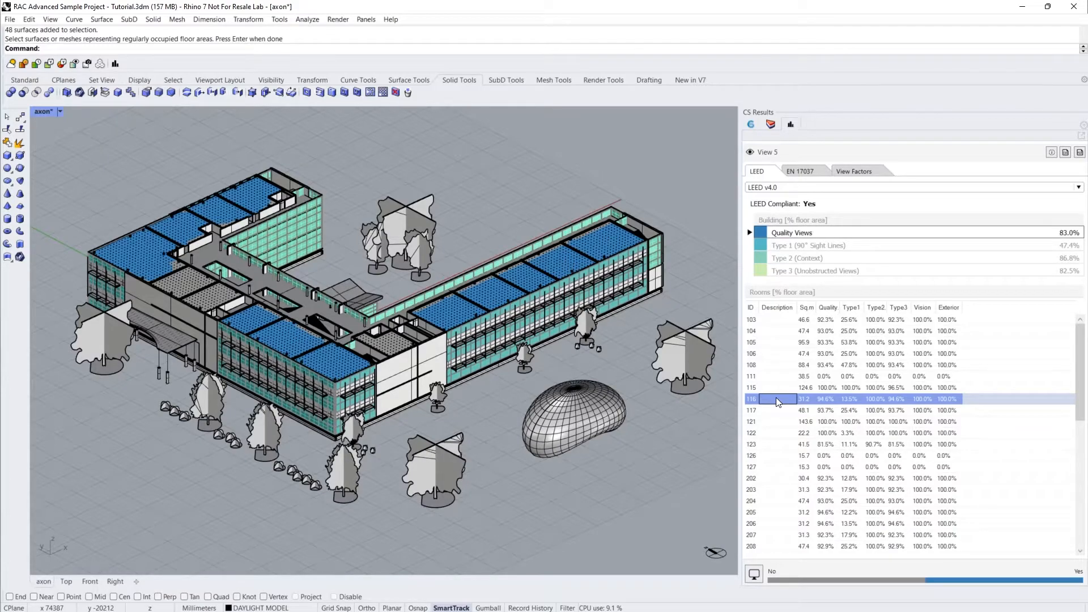
# - Generate the LEED v4.0 PDF report with the Logo_Solemma.png company logo, floor-by-floor summaries and first level 0
pyautogui.click(1080, 152)
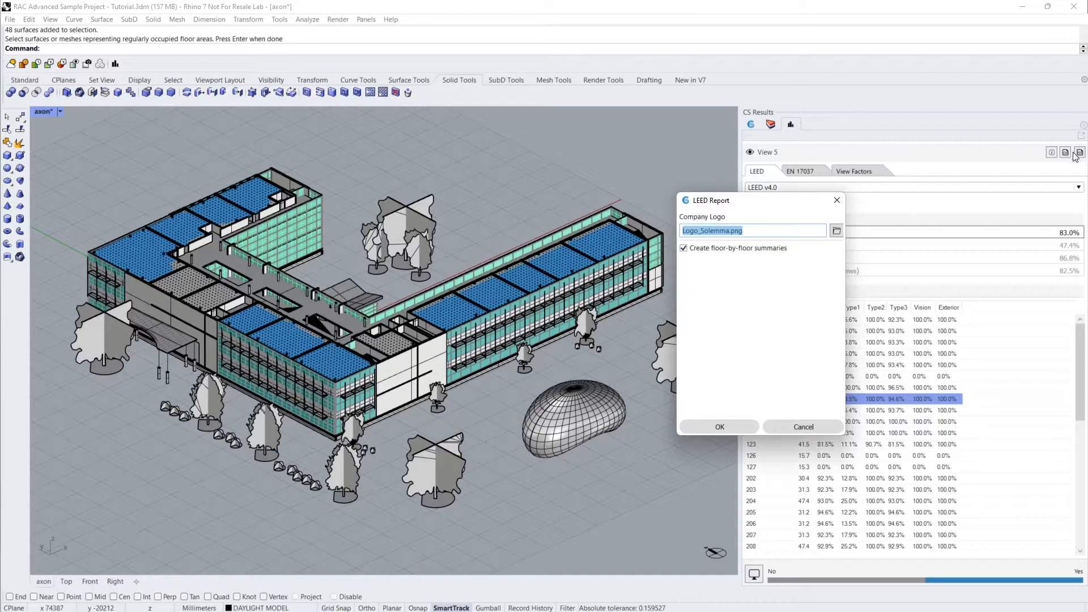
pyautogui.click(731, 426)
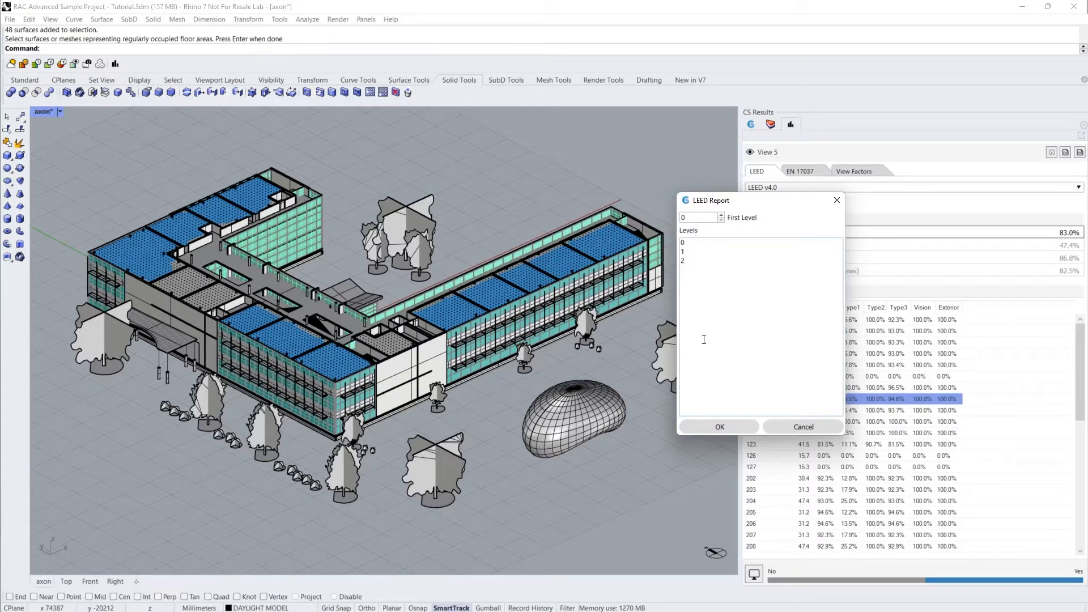
pyautogui.click(715, 430)
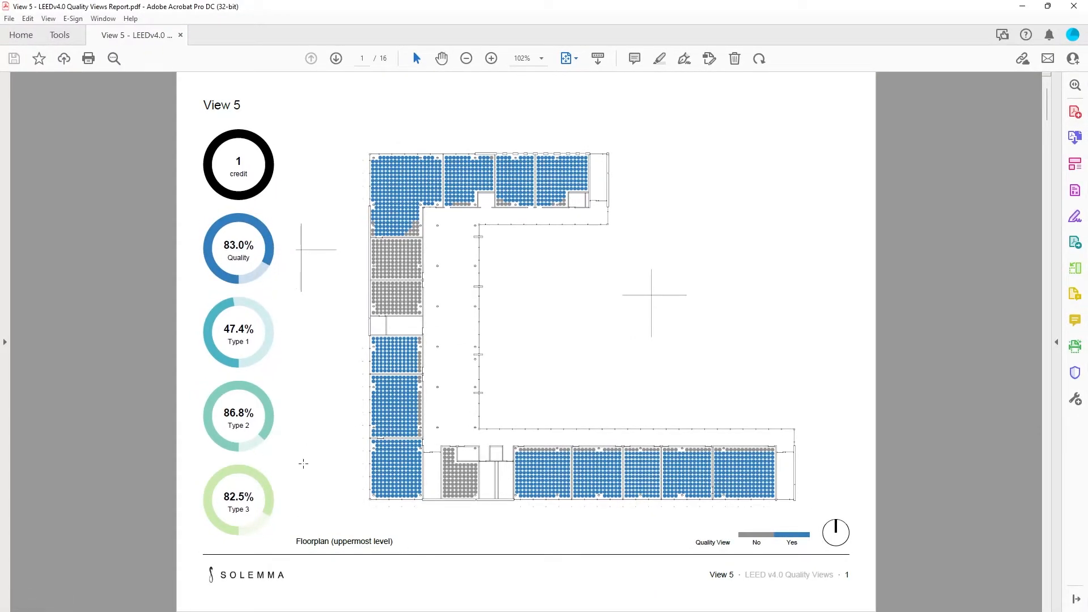
# - Review the Quality Views report from the overview through the level summaries and room tables to its end
pyautogui.scroll(-4, 302, 487)
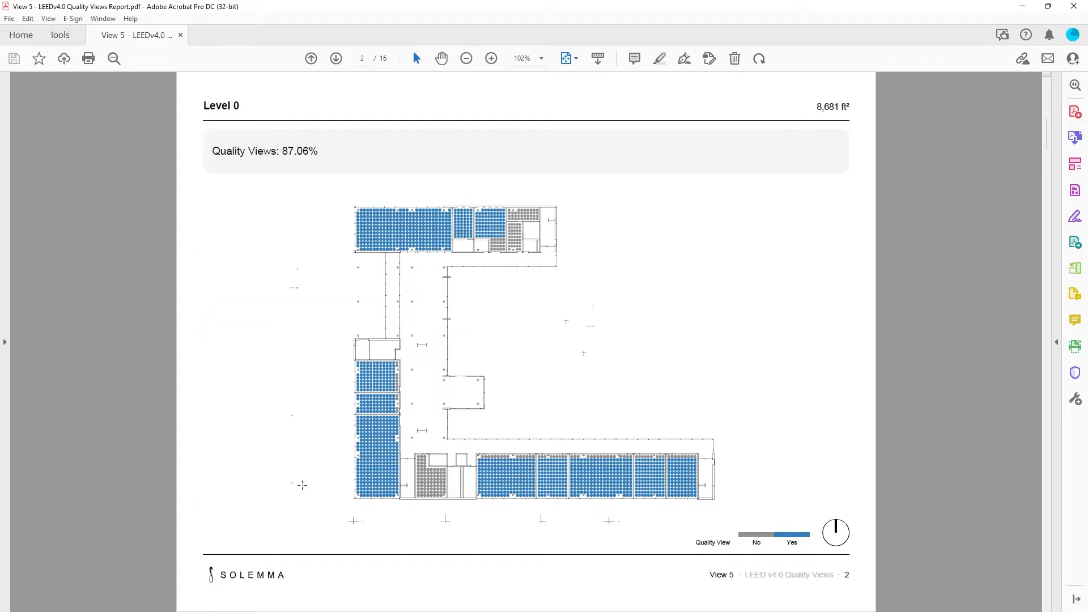
pyautogui.scroll(-2, 304, 492)
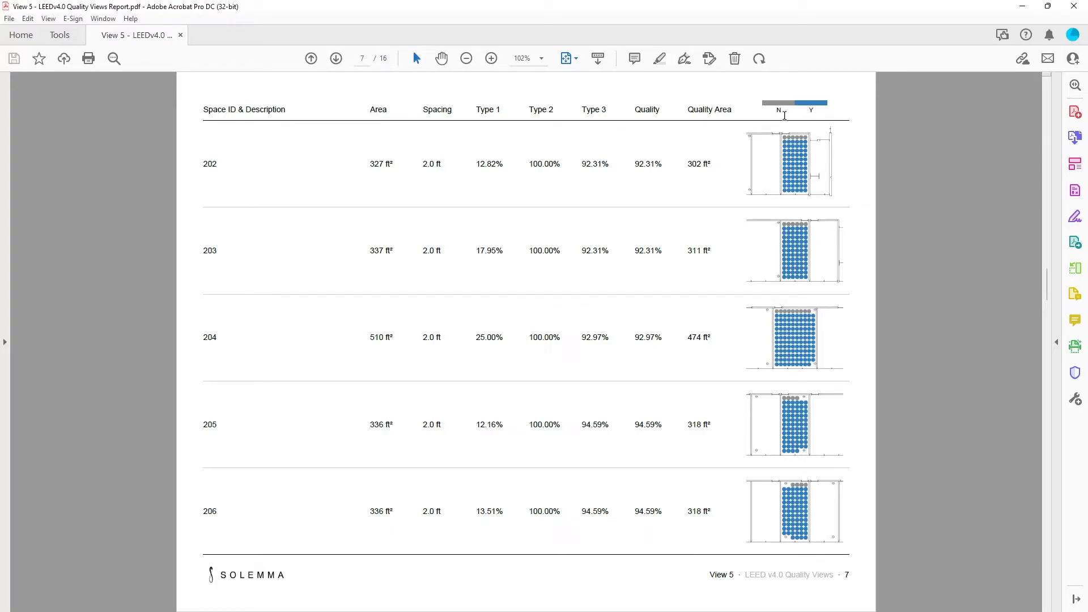
pyautogui.press('End')
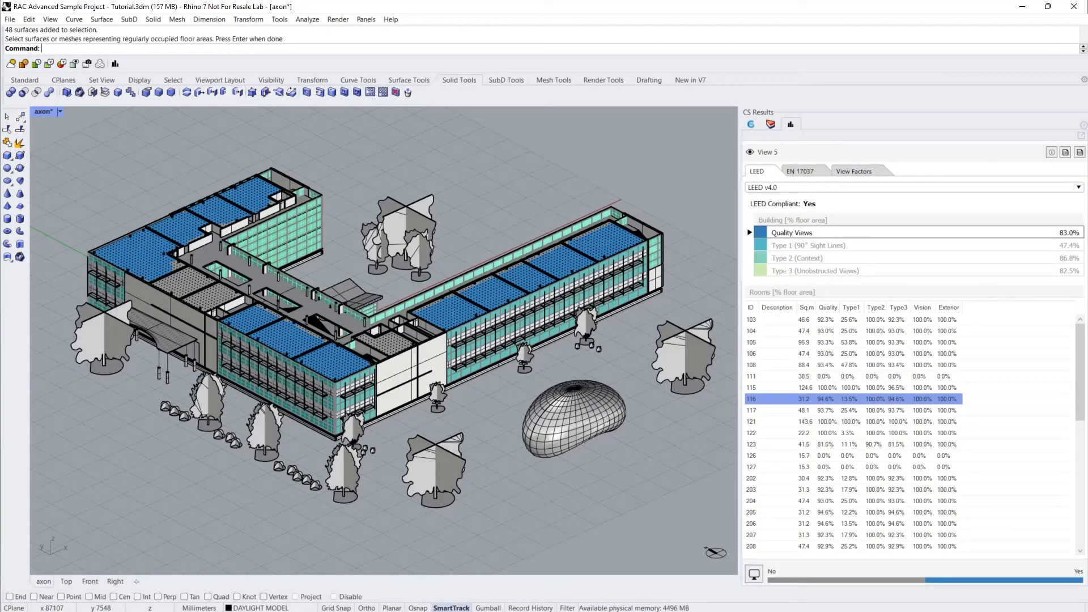
# - Return to the View Analysis workflow and read its online documentation down to the Simulation Results section
pyautogui.click(751, 124)
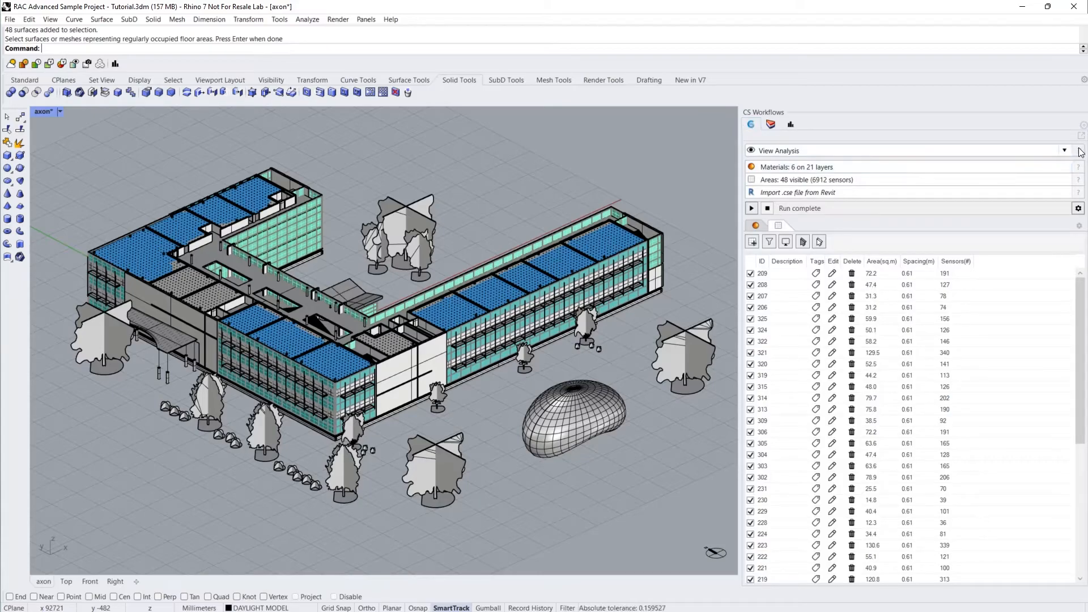
pyautogui.click(1080, 151)
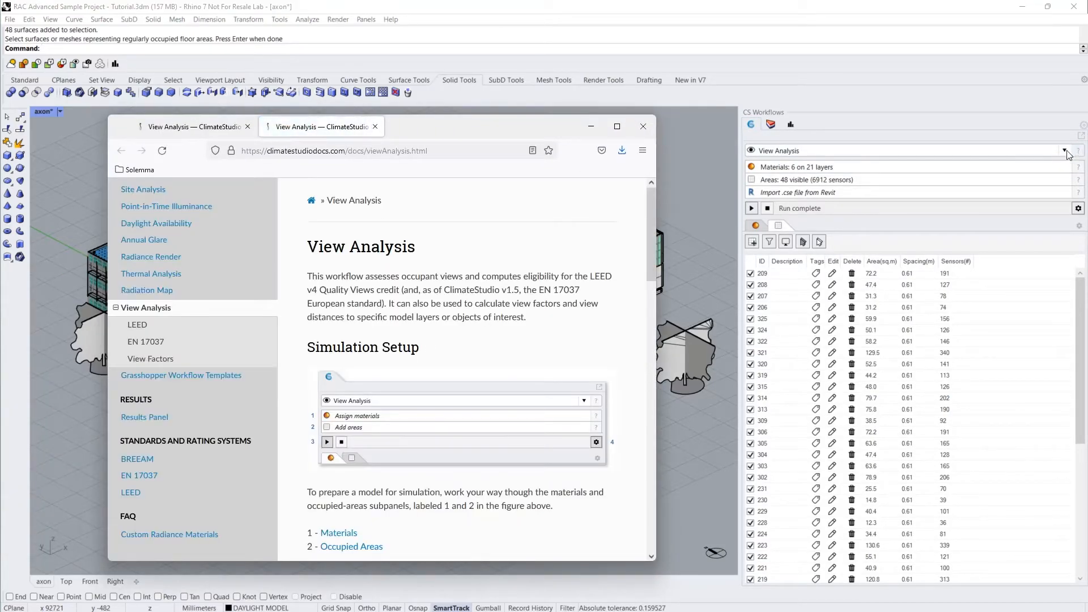
pyautogui.scroll(-15, 600, 332)
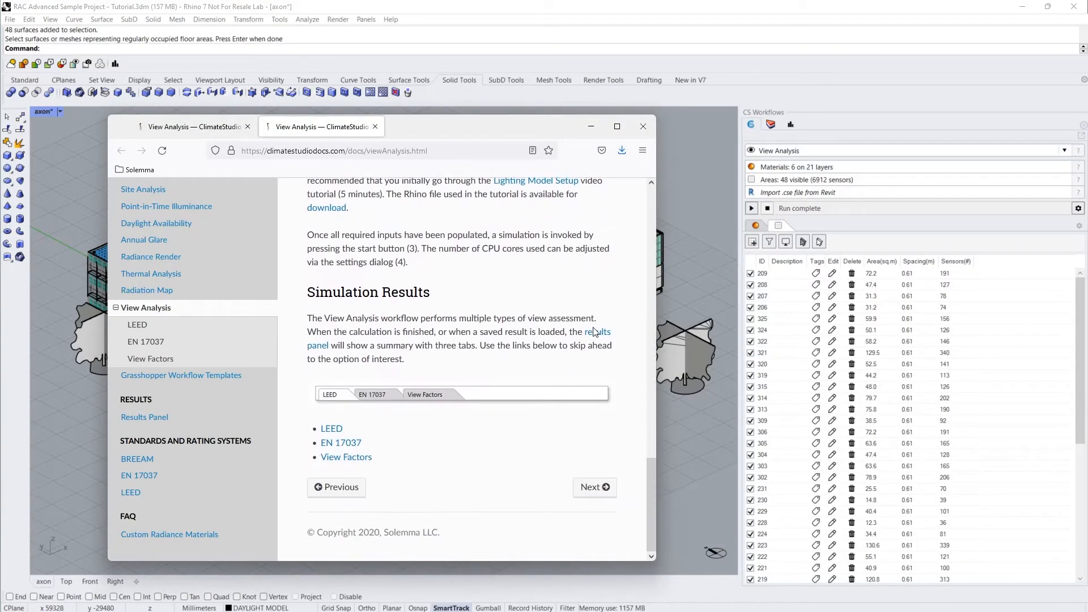